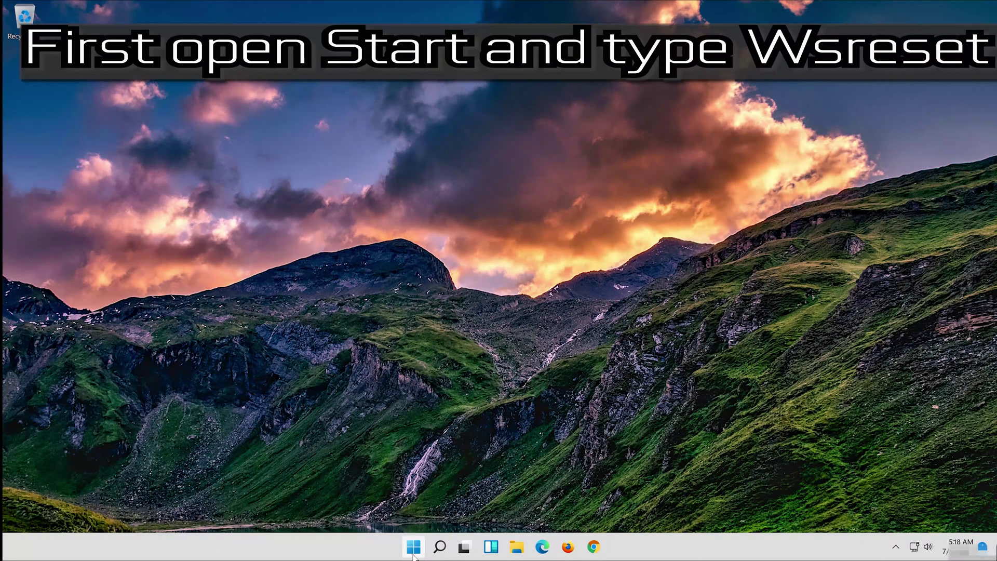
Run wsreset from a Start menu search to clear the Microsoft Store cache.
click(414, 550)
text(w)
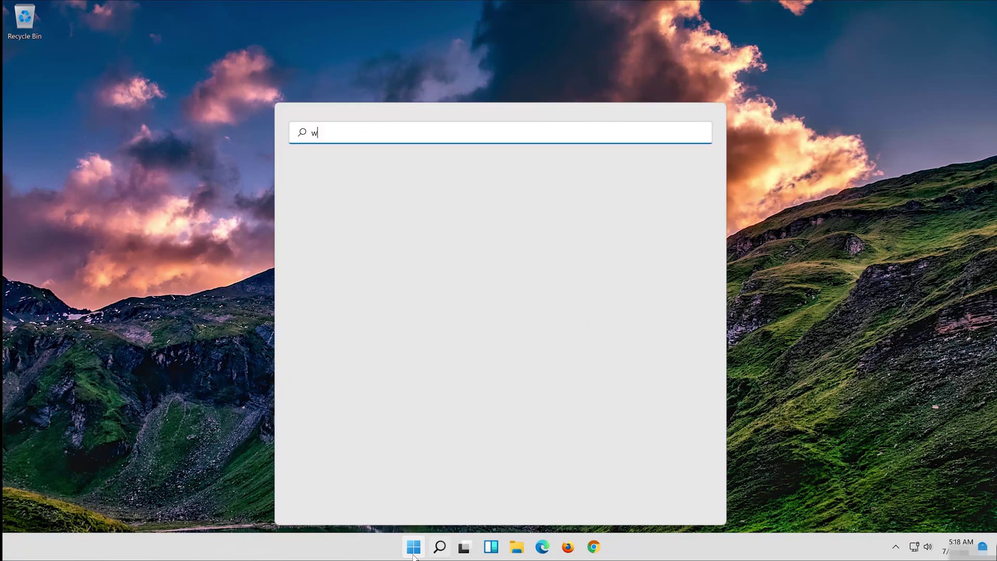
text(sreset)
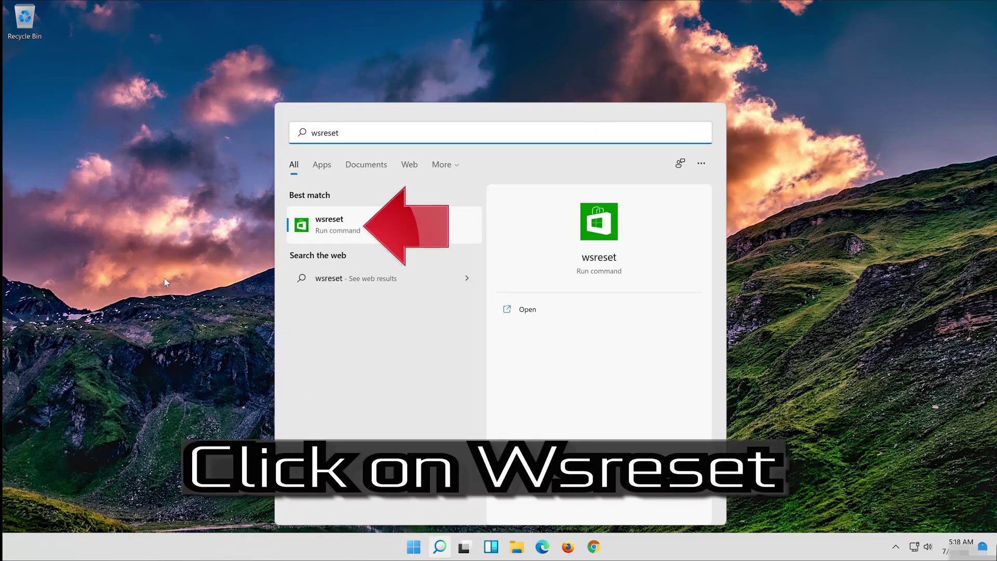
click(346, 229)
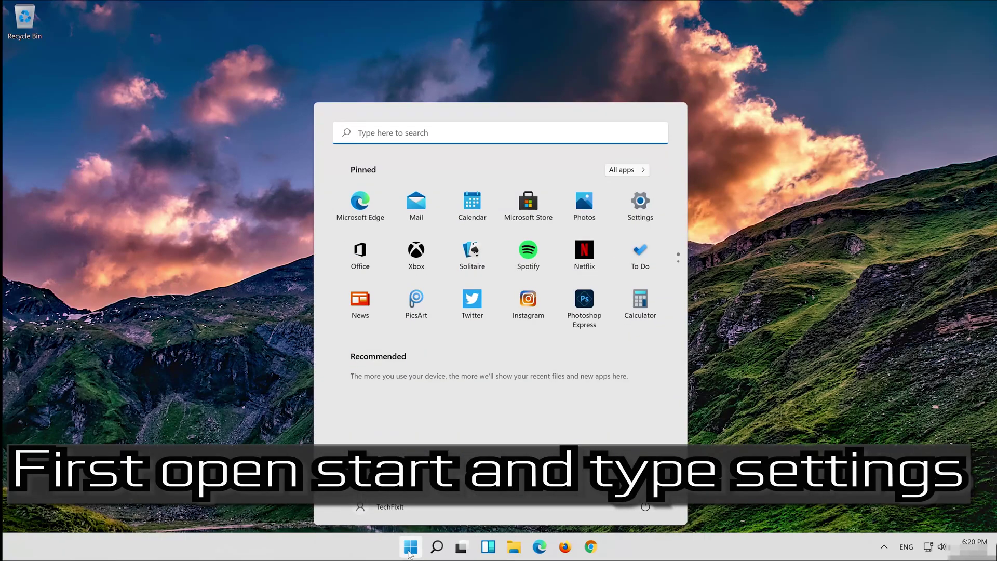
Search Start for 'settings', launch the Settings app and go to the Apps page.
text(setti)
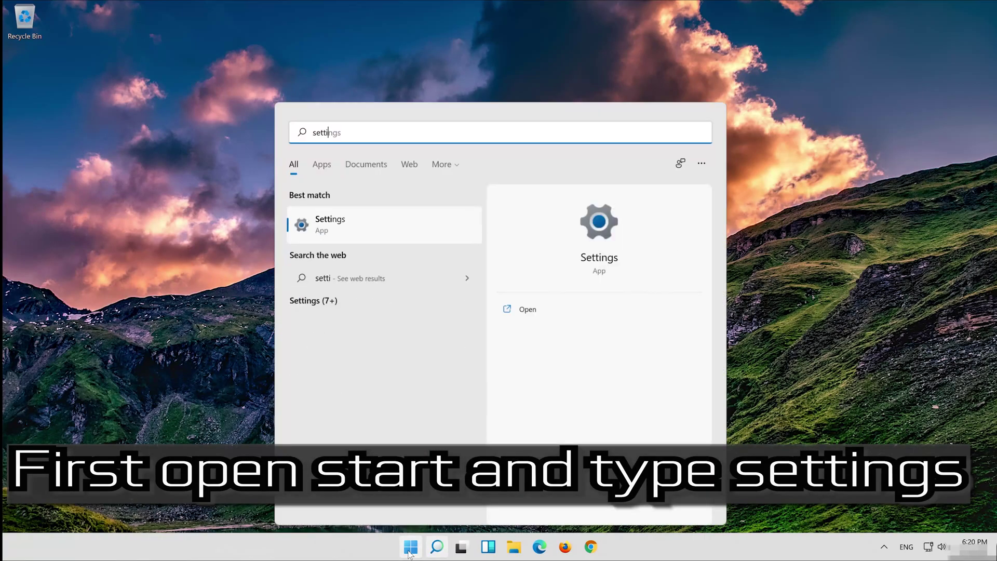
text(ngs)
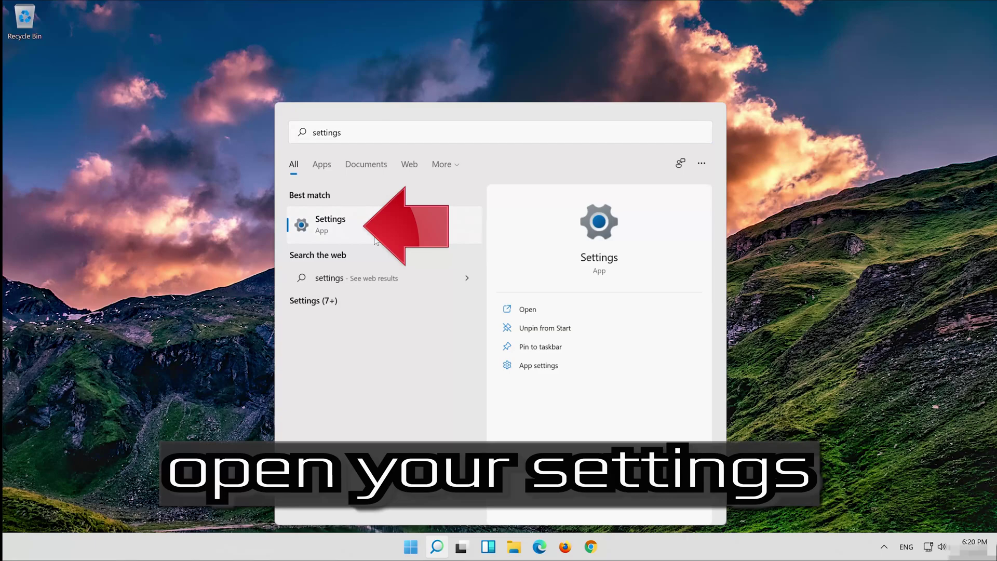
click(376, 240)
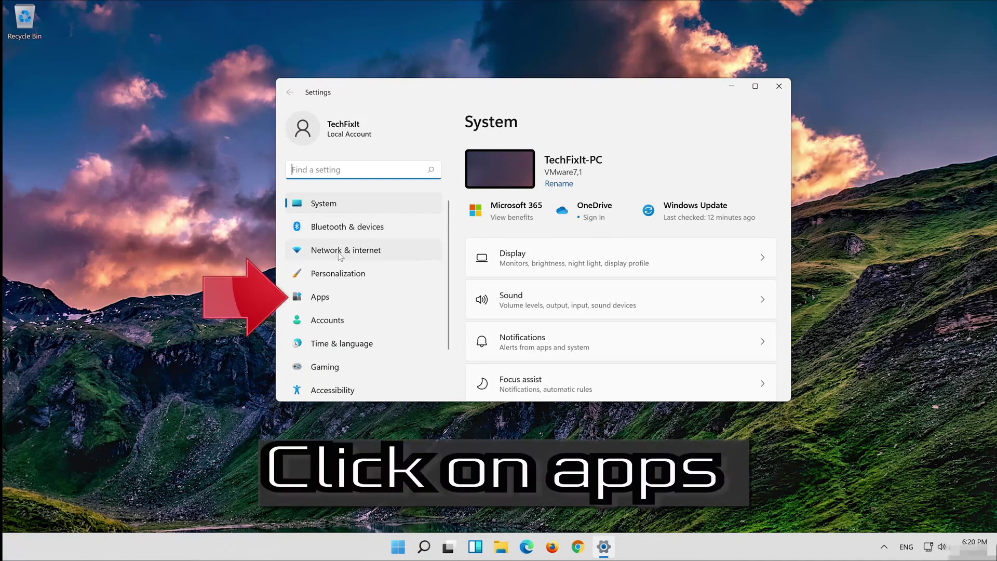
click(347, 303)
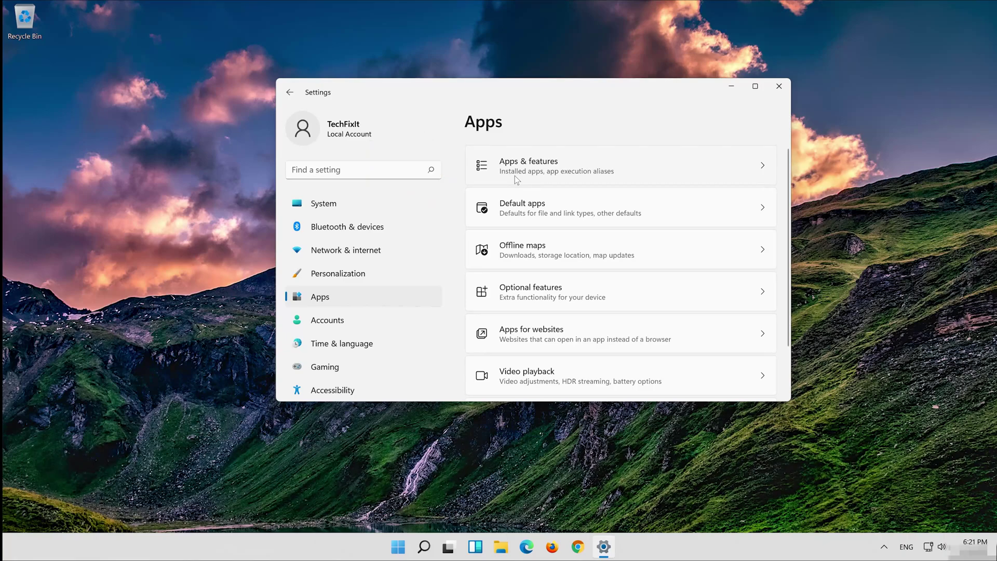
In Apps & features, find Microsoft Store in the app list and open its options menu.
click(515, 175)
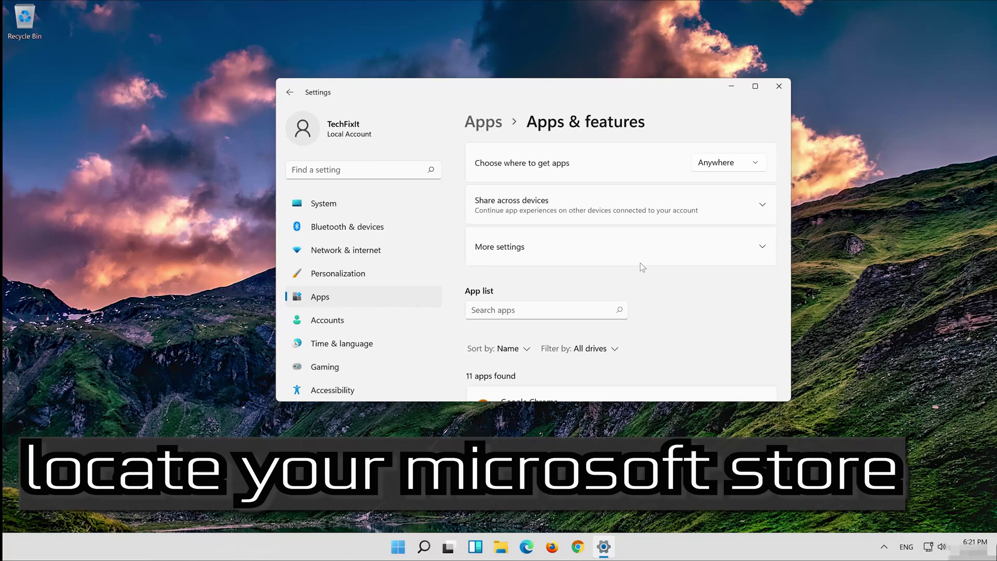
scroll(642, 267, down, 10)
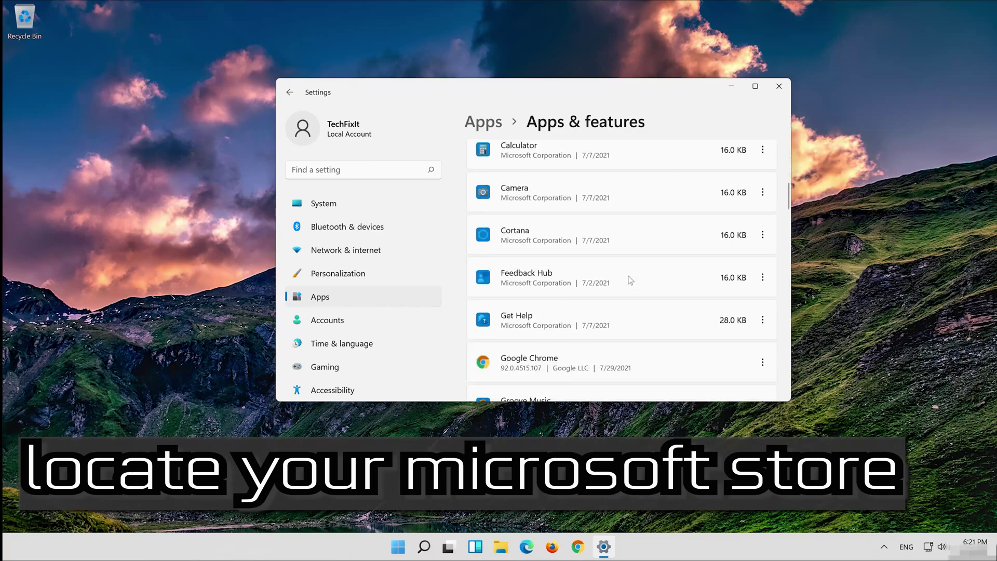
scroll(630, 281, down, 8)
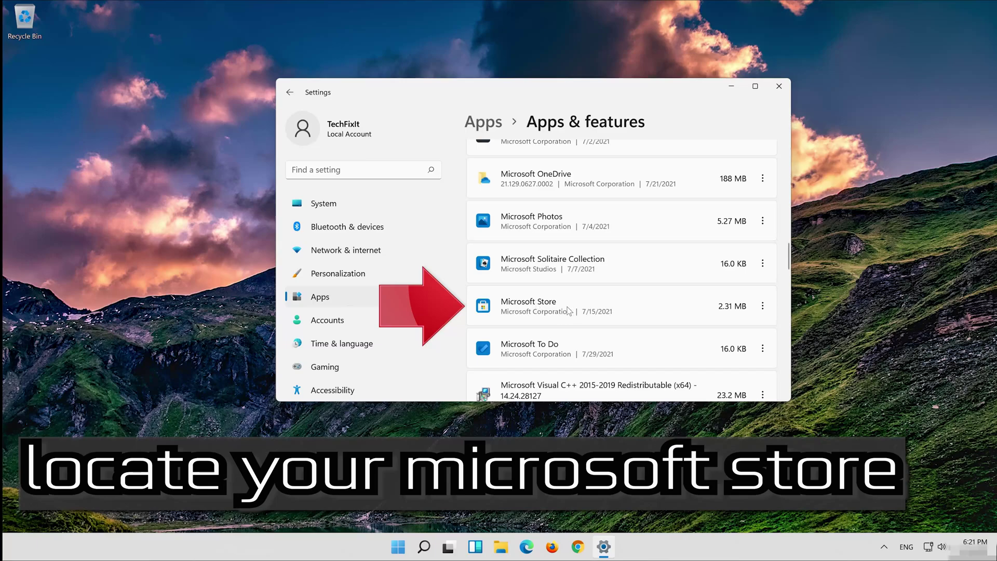
click(761, 308)
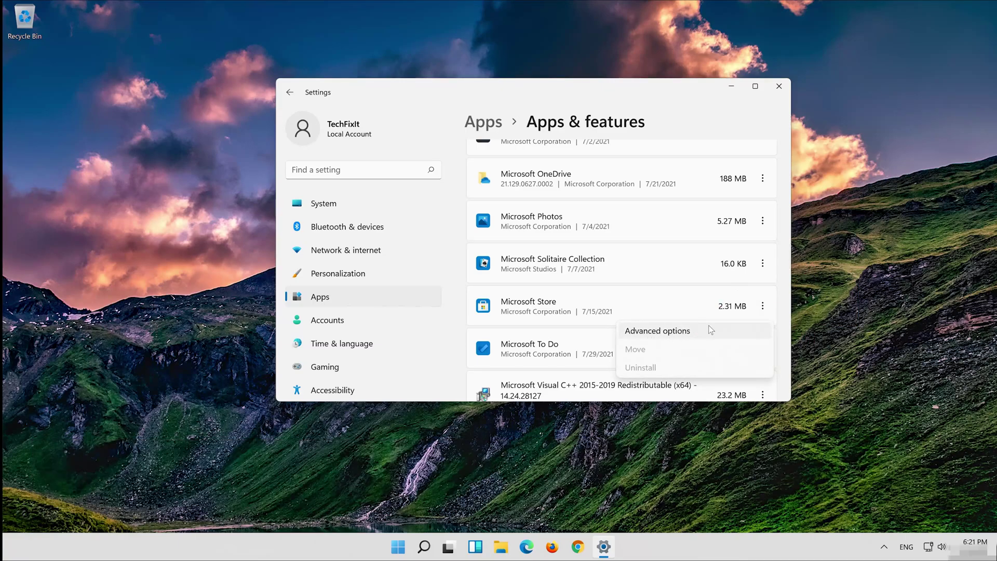
Open Microsoft Store's advanced options and run Repair from the Reset section.
click(708, 326)
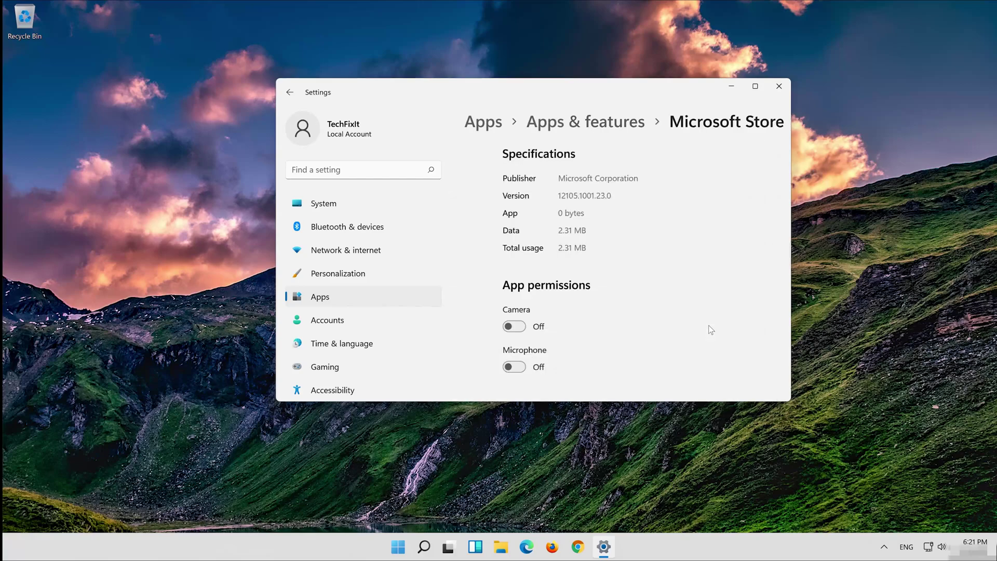
scroll(643, 261, down, 1)
scroll(643, 262, down, 7)
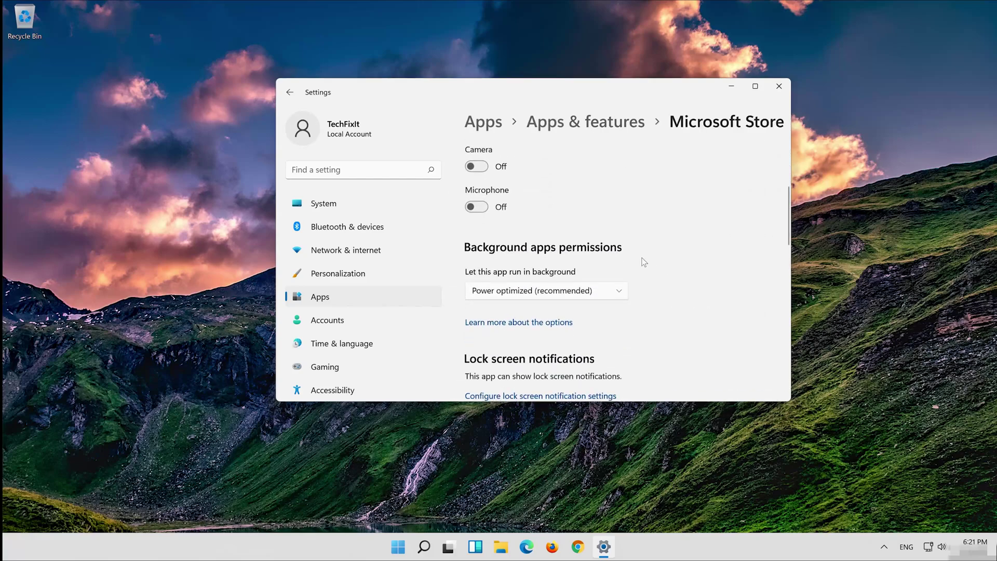
scroll(652, 264, down, 4)
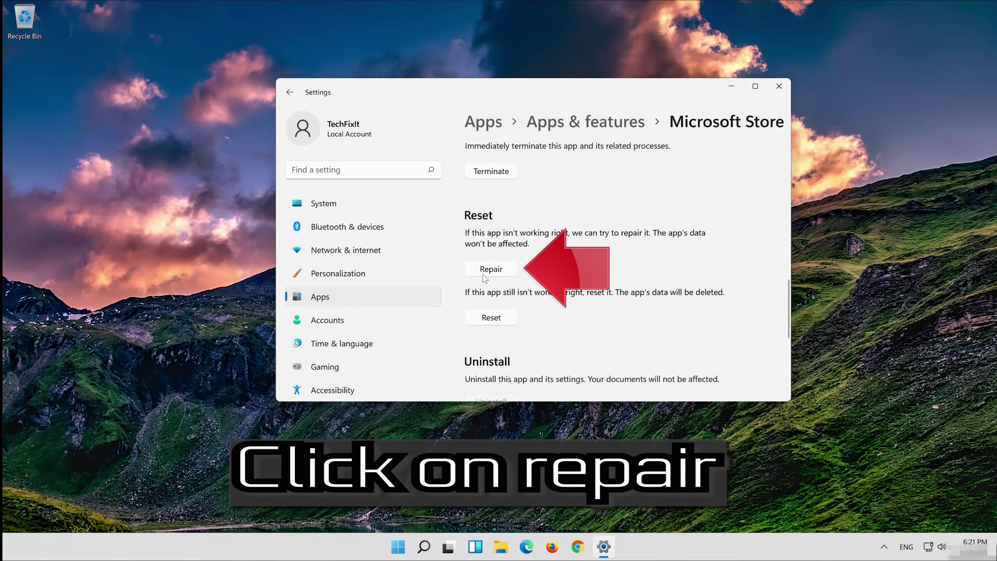
click(484, 270)
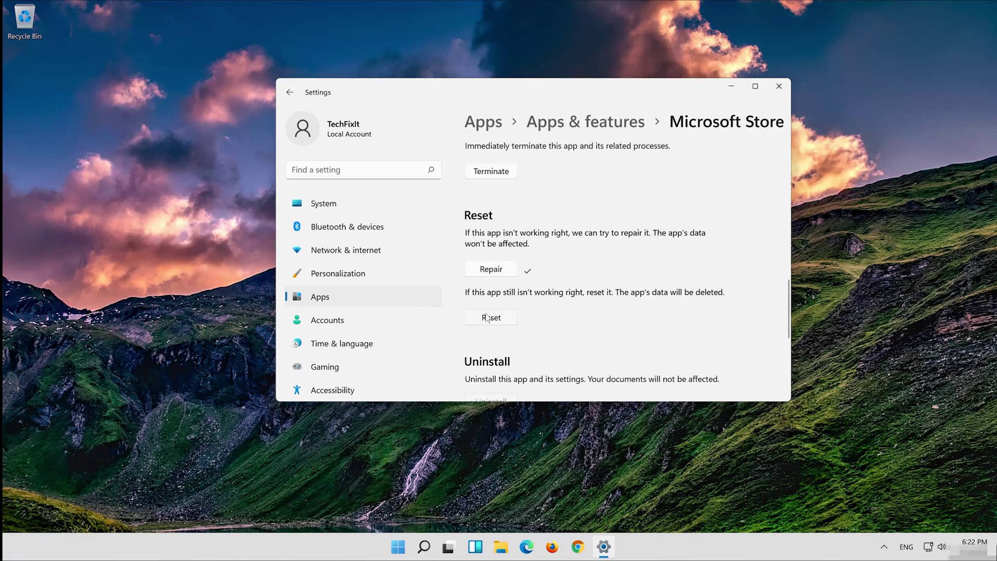
Reset Microsoft Store's data, confirming the deletion, then close the Settings window.
click(488, 318)
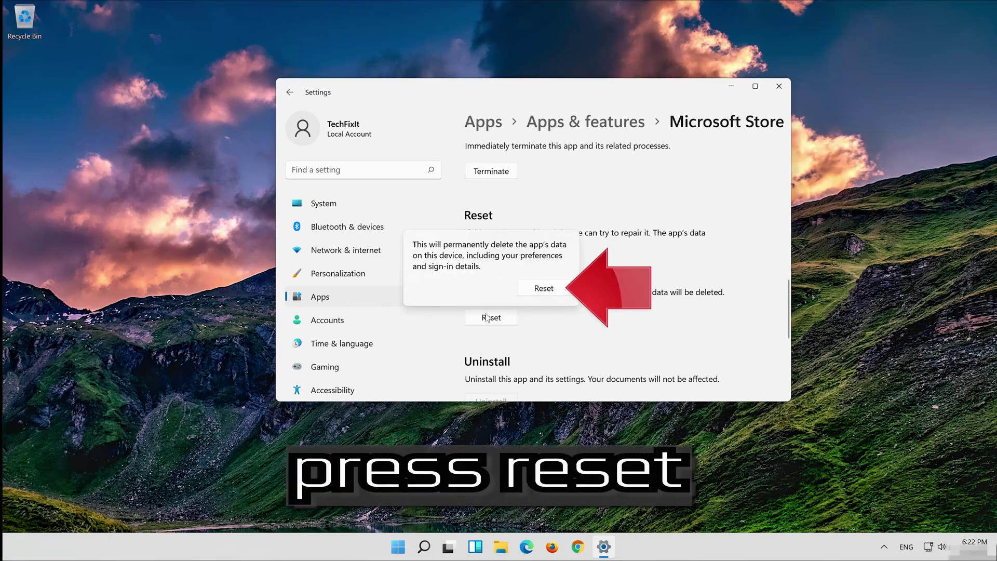
click(543, 292)
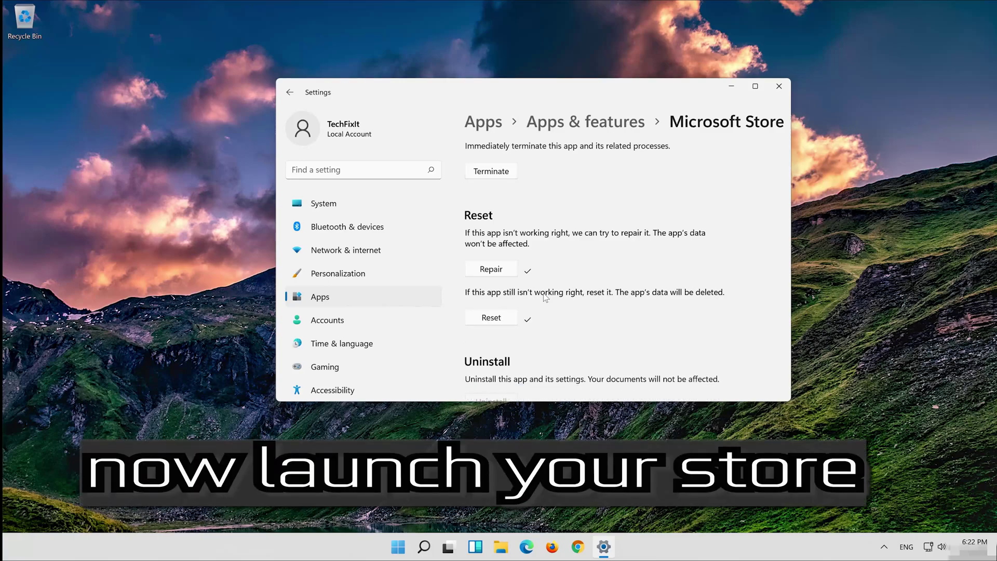
scroll(545, 297, up, 3)
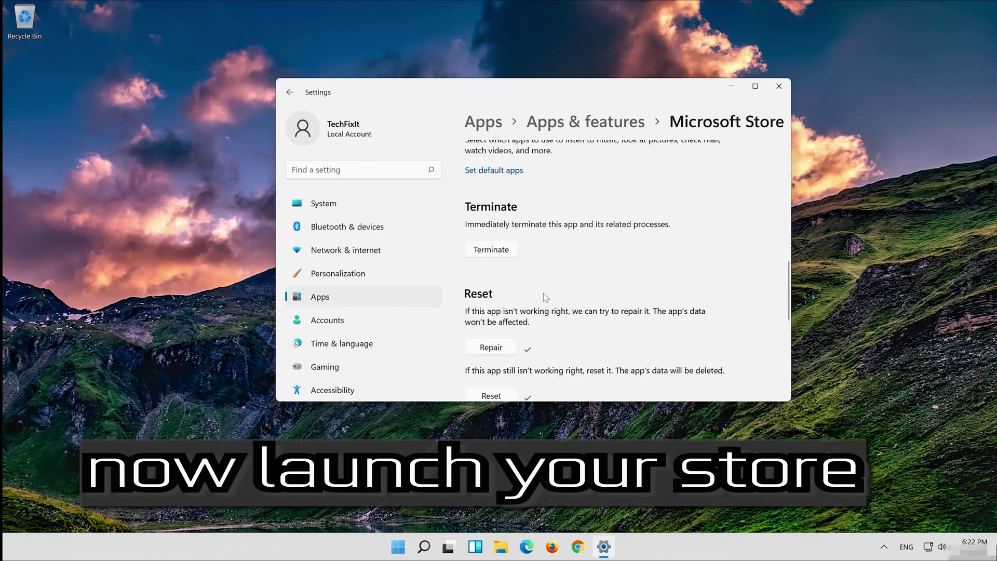
click(779, 87)
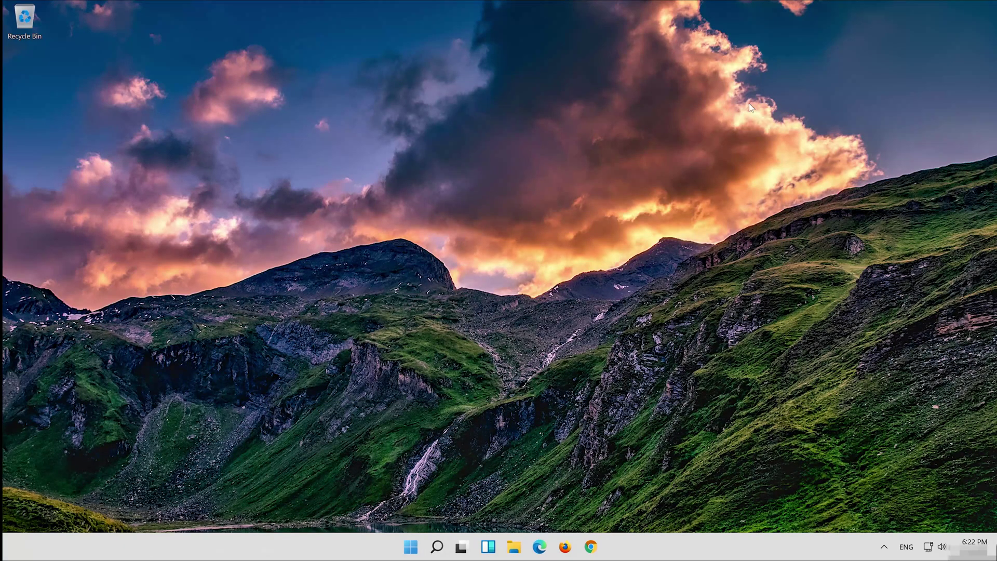
Launch Microsoft Store from Start to test it, then reopen Settings via a Start search.
click(417, 548)
click(527, 203)
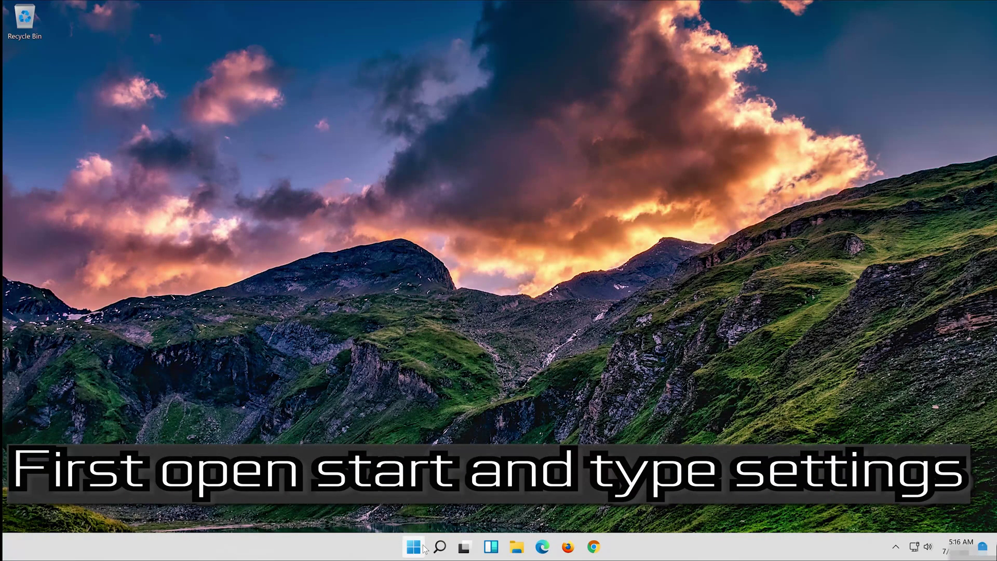
click(424, 549)
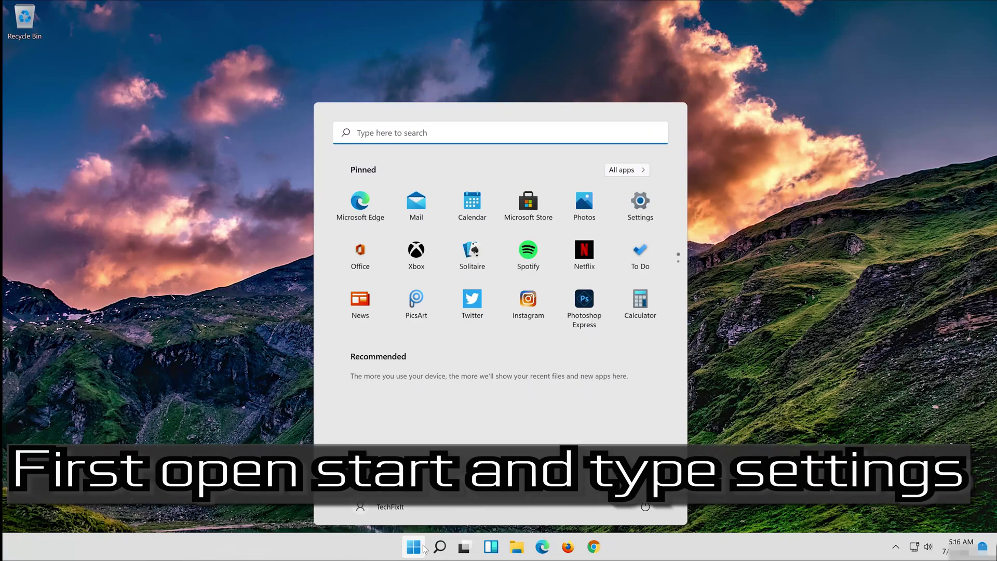
text(settings)
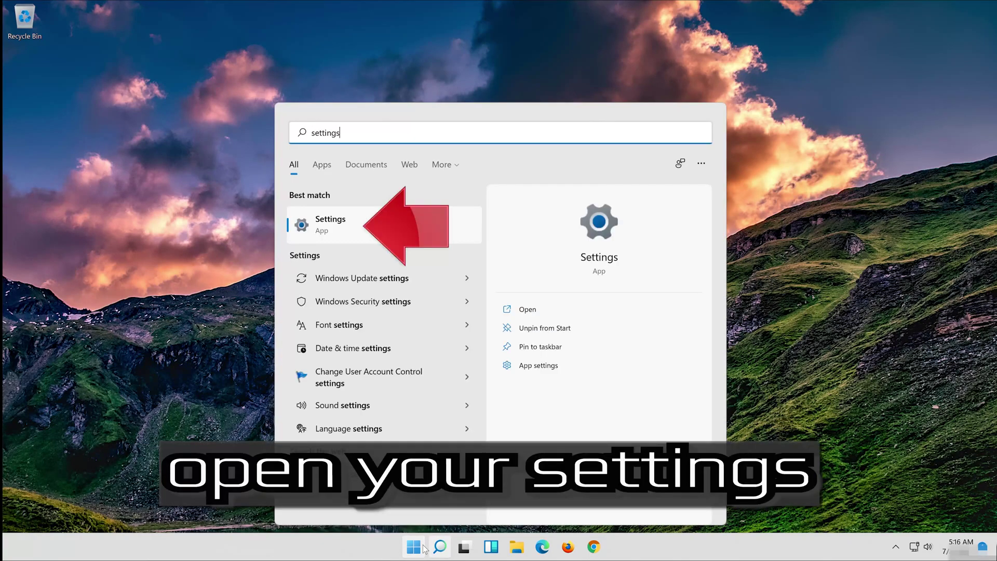
click(372, 229)
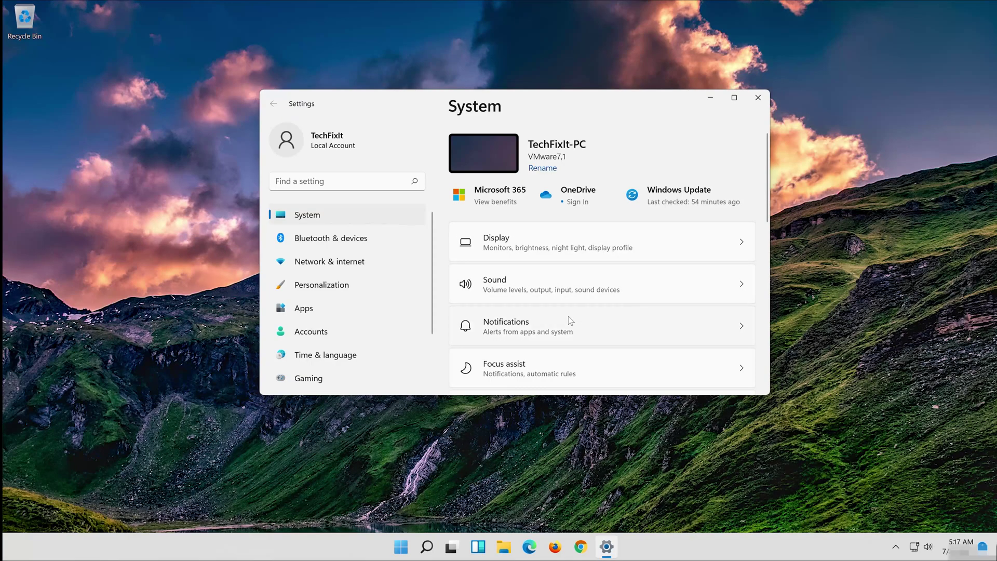
Go to Troubleshoot > Other troubleshooters and run the Windows Store Apps troubleshooter.
scroll(570, 320, down, 5)
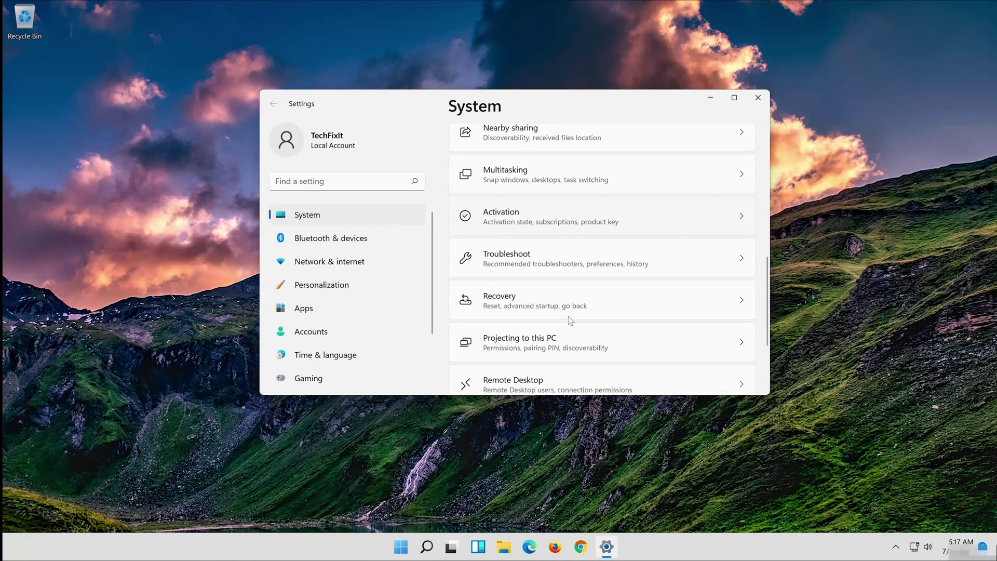
click(541, 258)
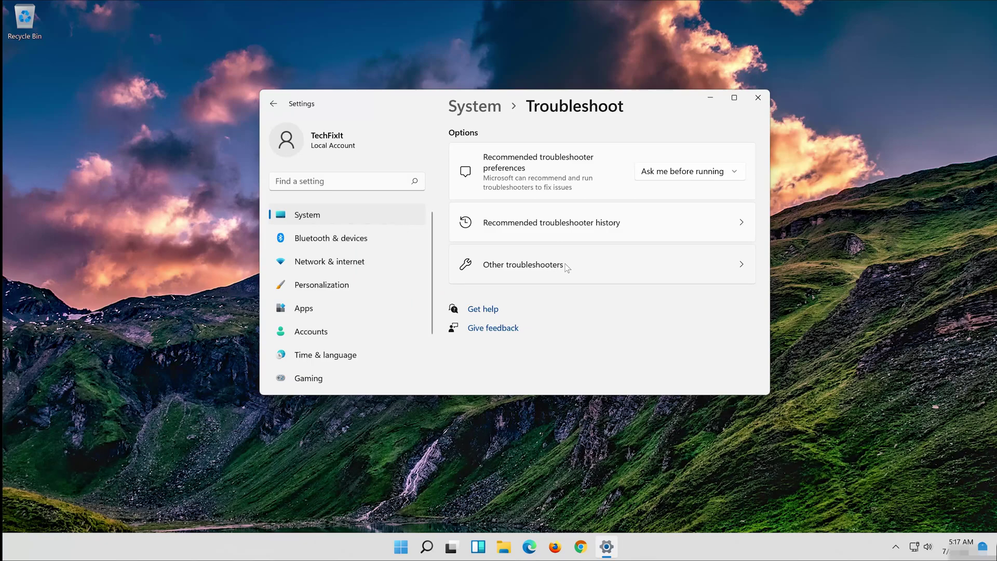
click(567, 267)
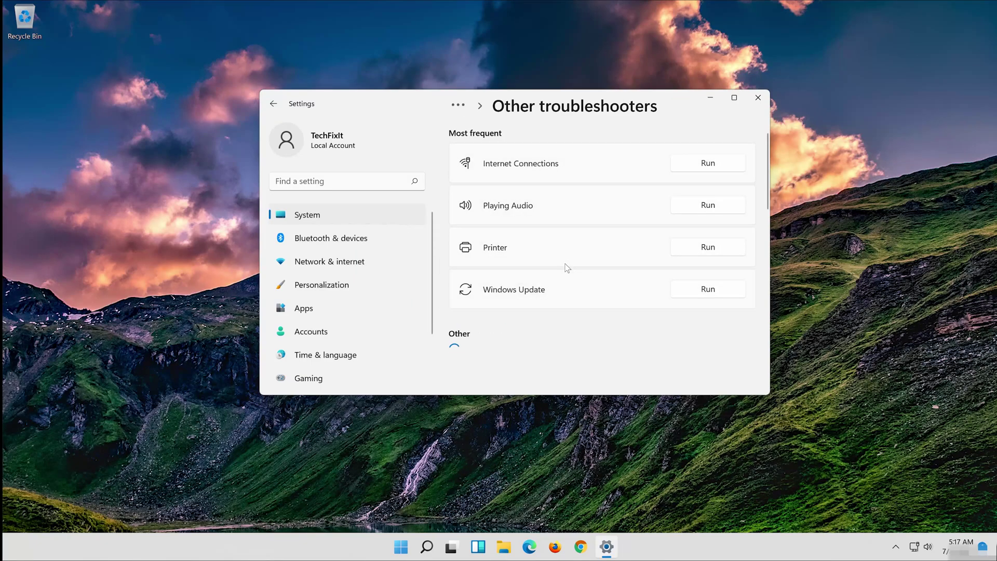
scroll(567, 267, down, 5)
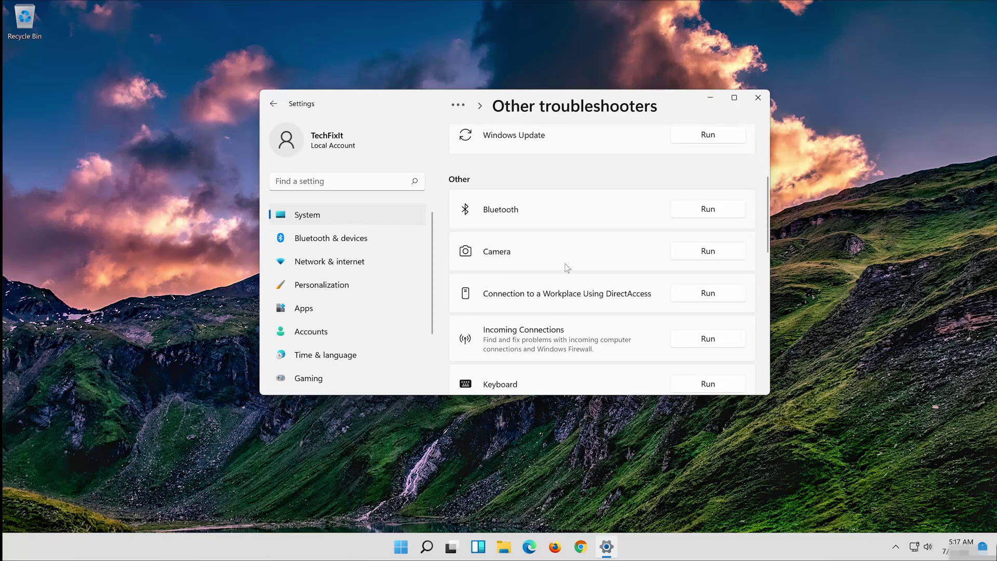
scroll(566, 268, down, 2)
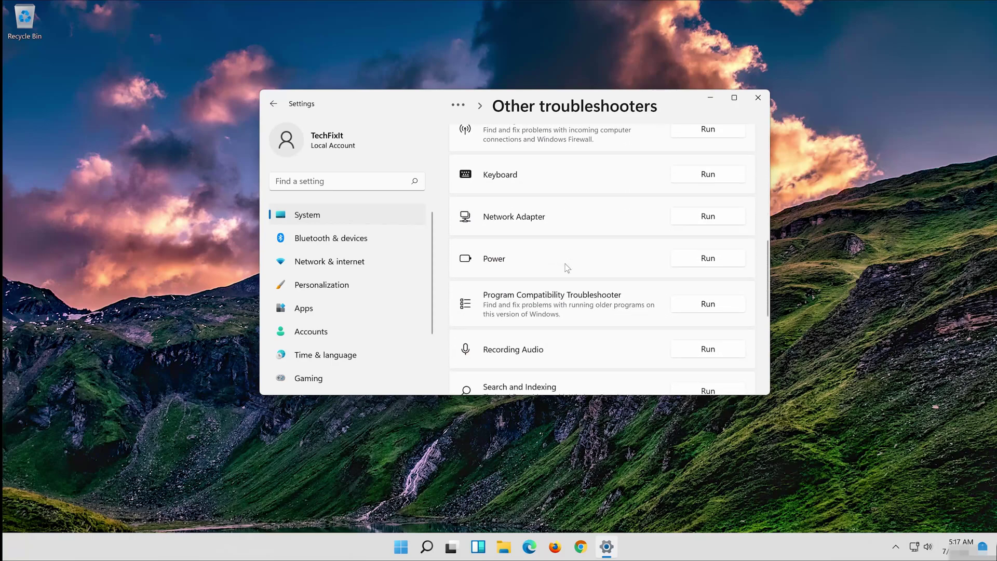
scroll(566, 267, down, 2)
scroll(567, 267, down, 4)
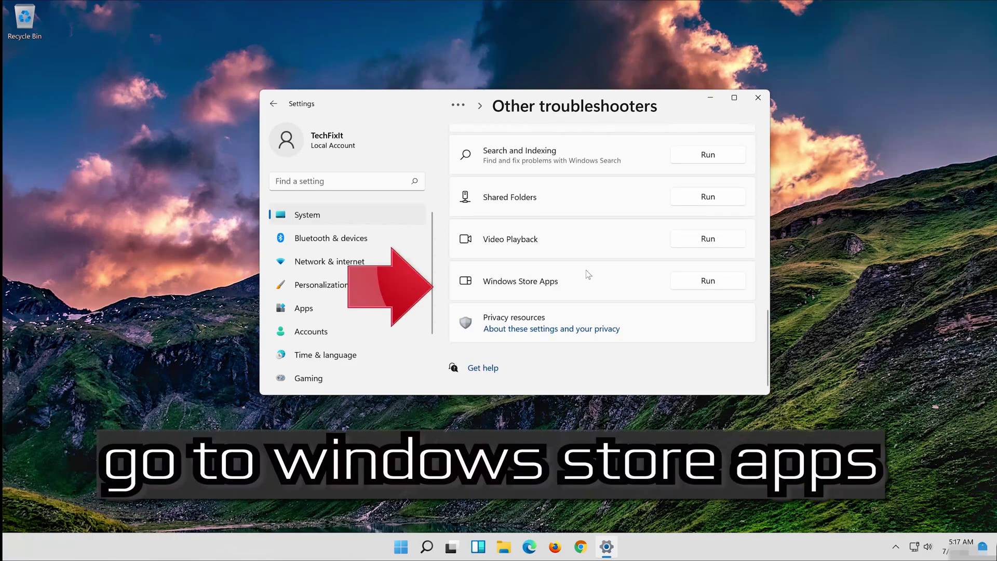
click(714, 282)
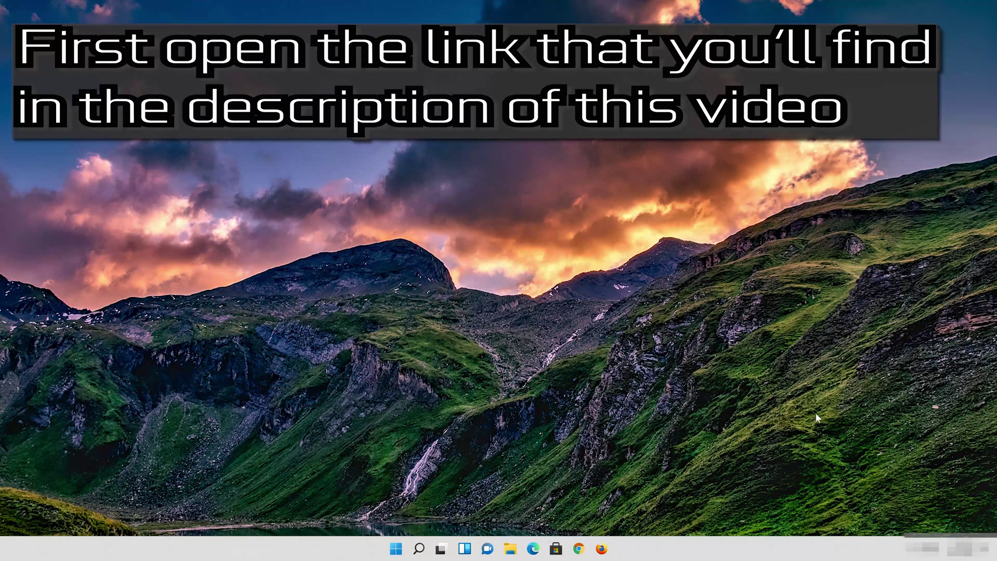
In Firefox, load Microsoft's Download Windows 11 page and save MediaCreationToolW11.exe, then close Firefox.
click(601, 549)
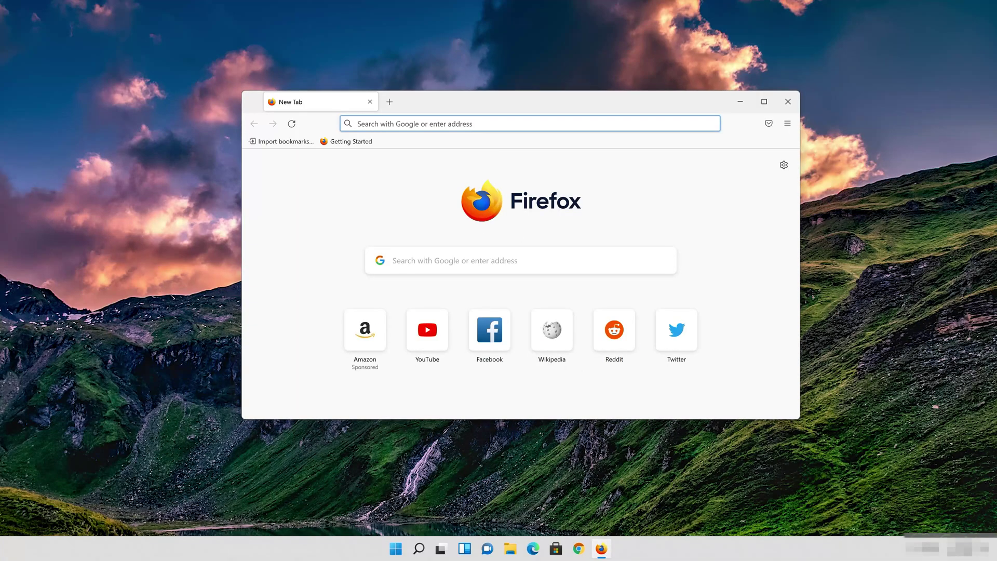
right_click(483, 122)
click(504, 211)
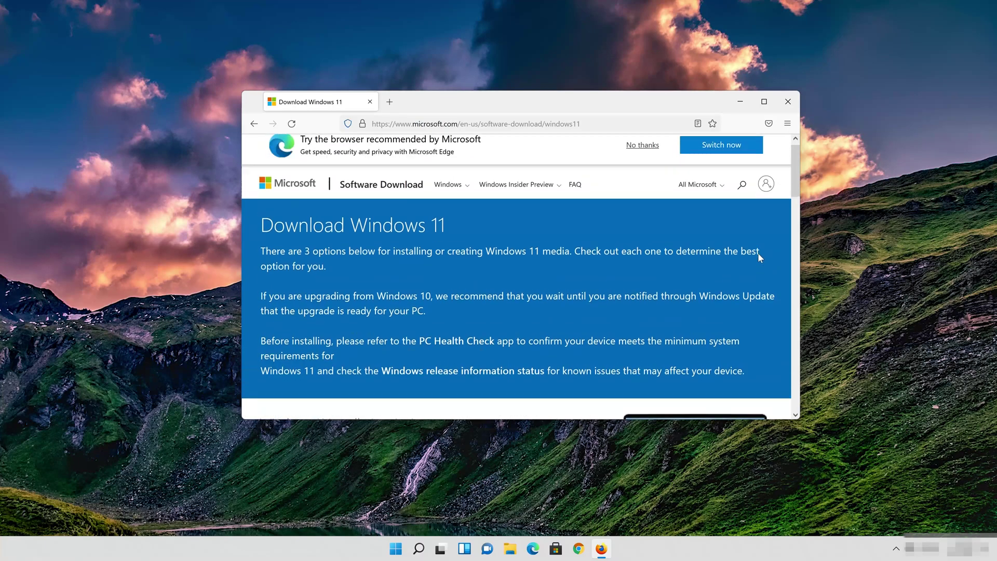
scroll(759, 257, down, 3)
scroll(758, 258, down, 5)
scroll(757, 258, up, 2)
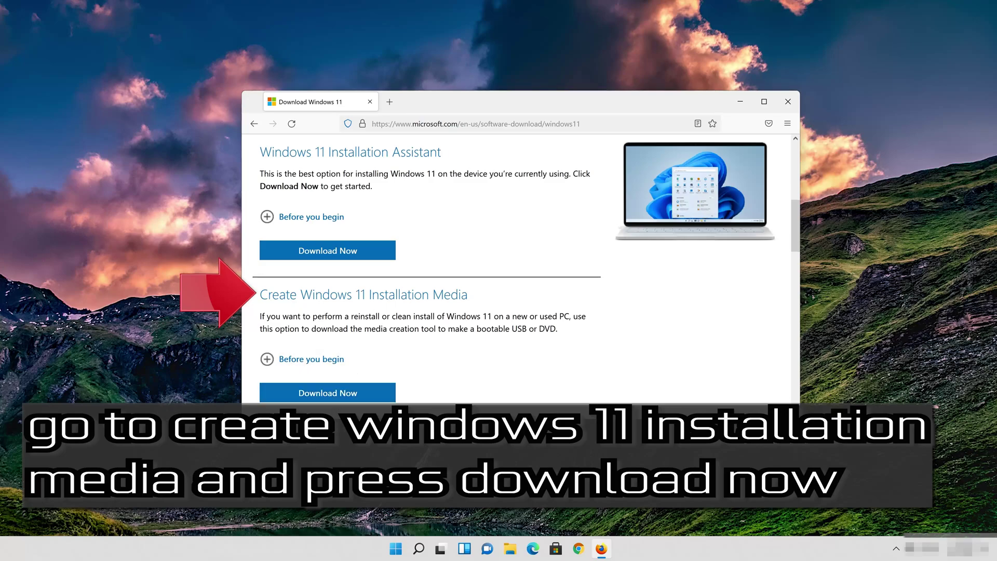
click(344, 397)
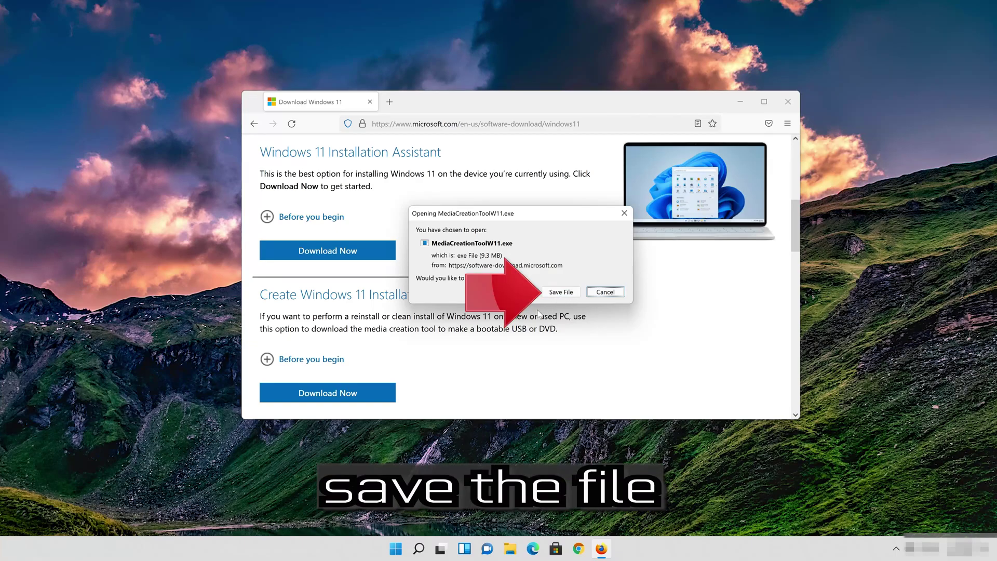
click(559, 296)
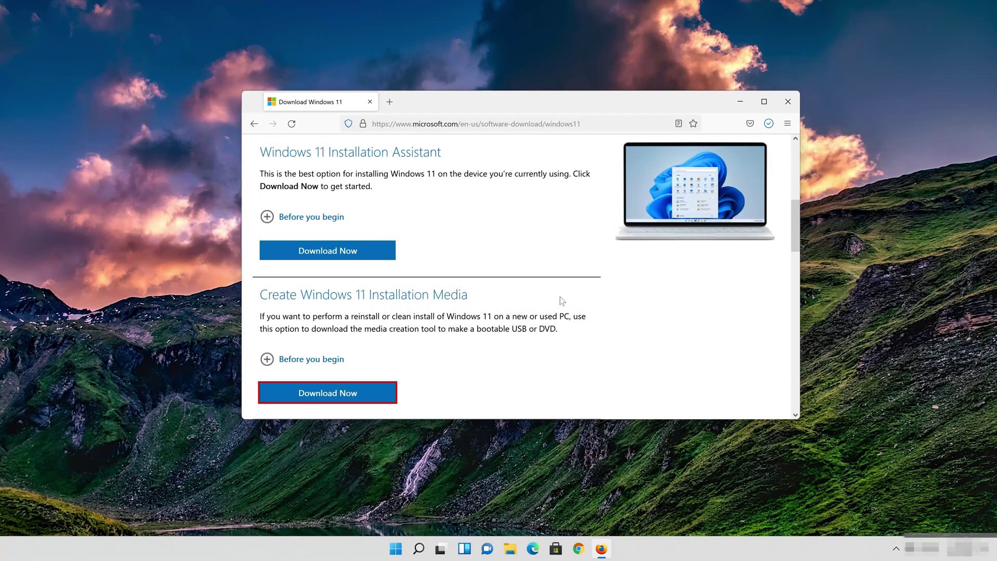
click(787, 103)
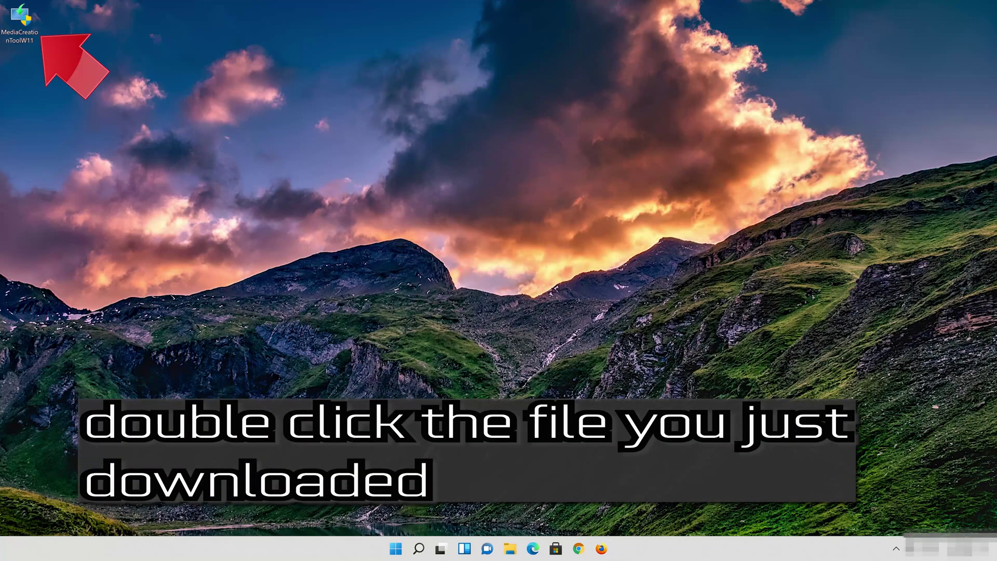
Launch MediaCreationToolW11, accept the license, and keep the recommended language and edition.
double_click(26, 29)
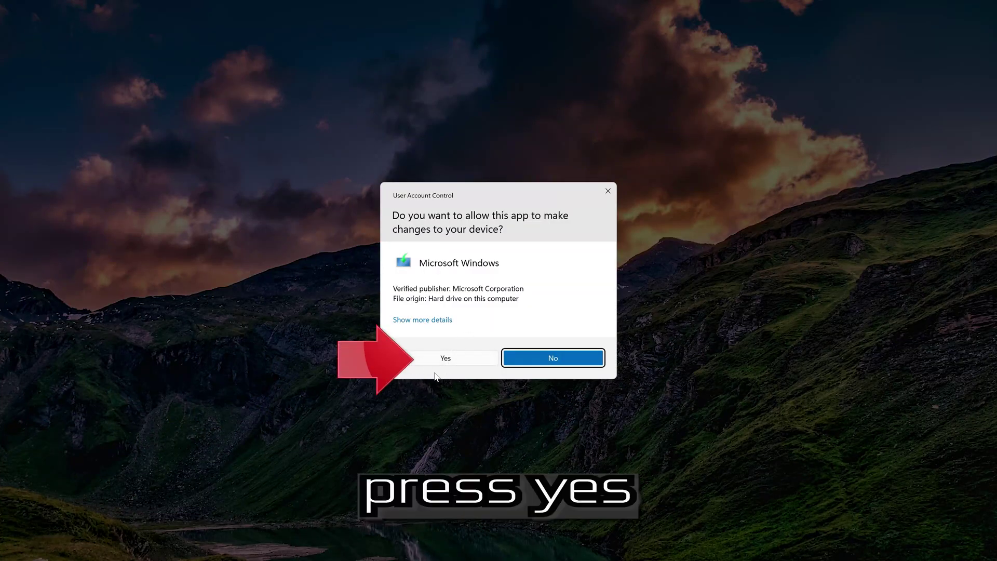
click(444, 358)
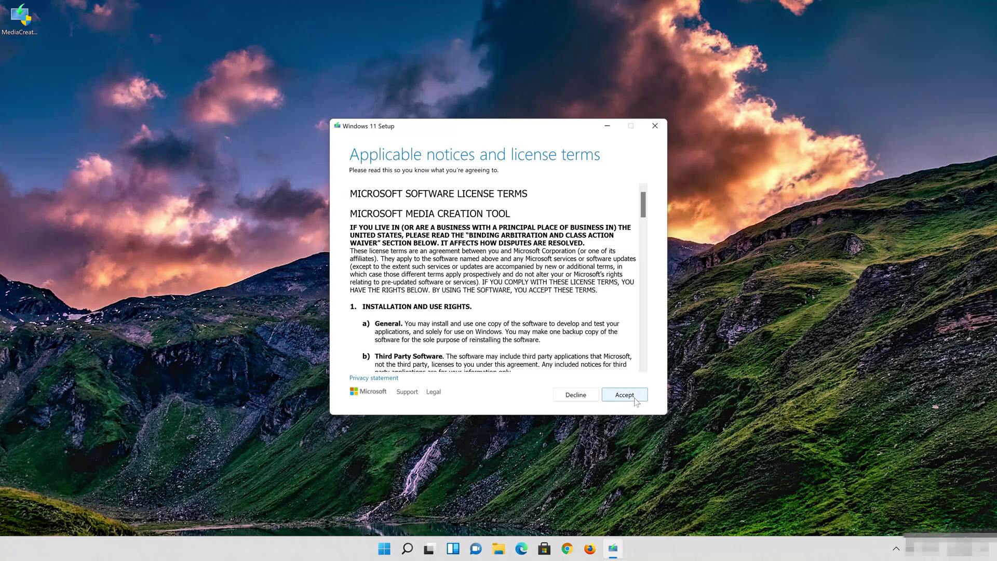
click(634, 399)
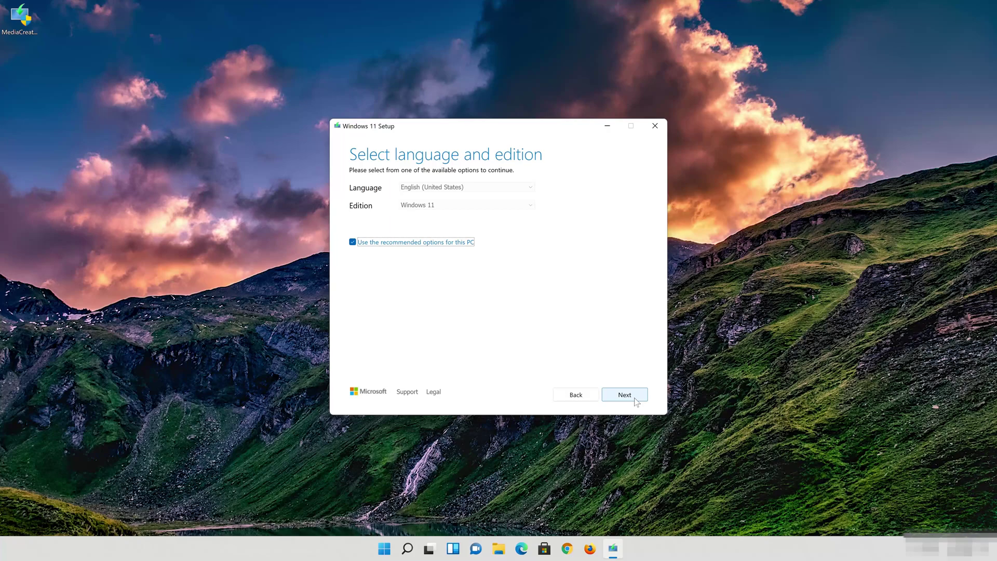
click(353, 243)
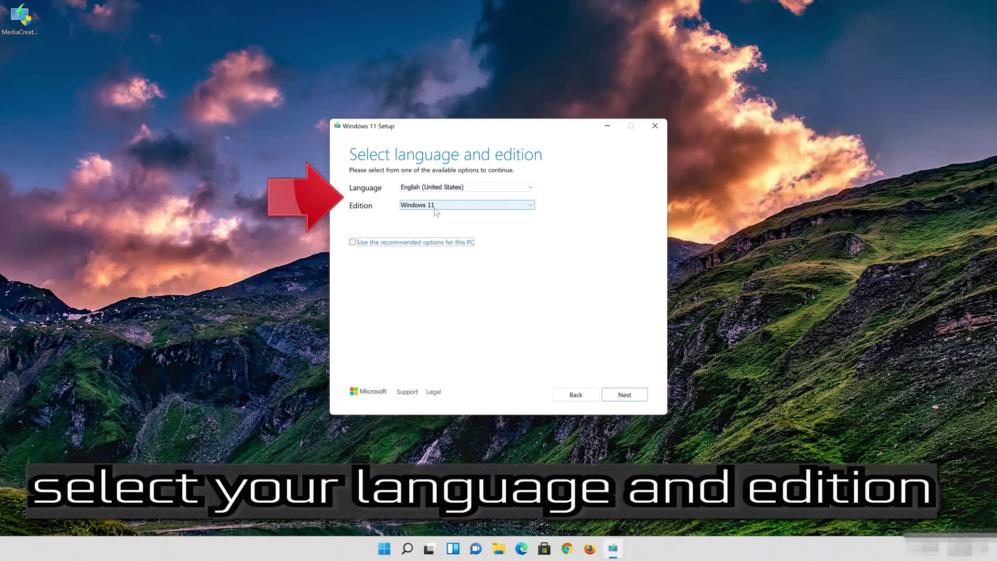
click(353, 242)
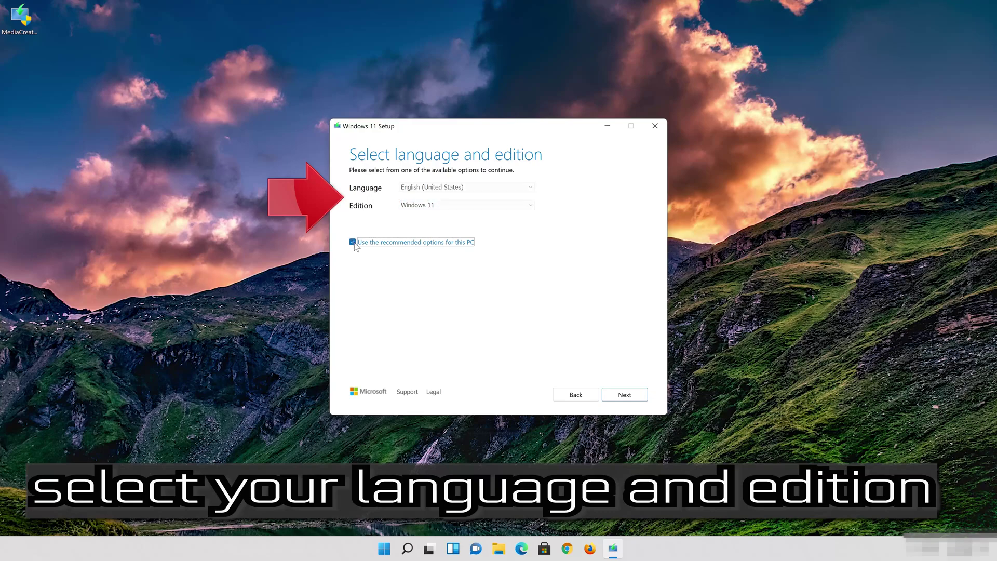
click(625, 396)
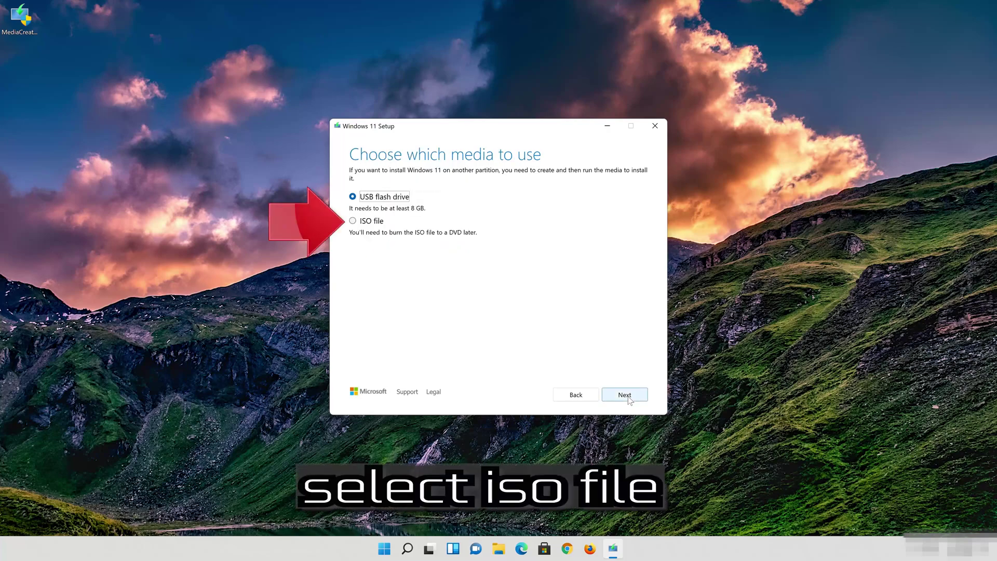
Choose ISO file as the media and save it to the Desktop as 'Windows 11'.
click(355, 222)
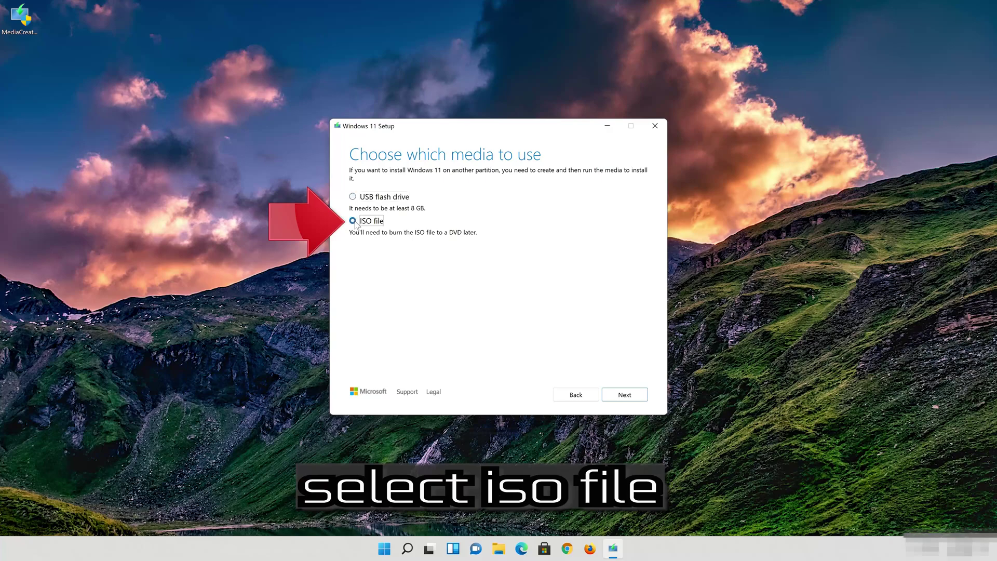
click(632, 394)
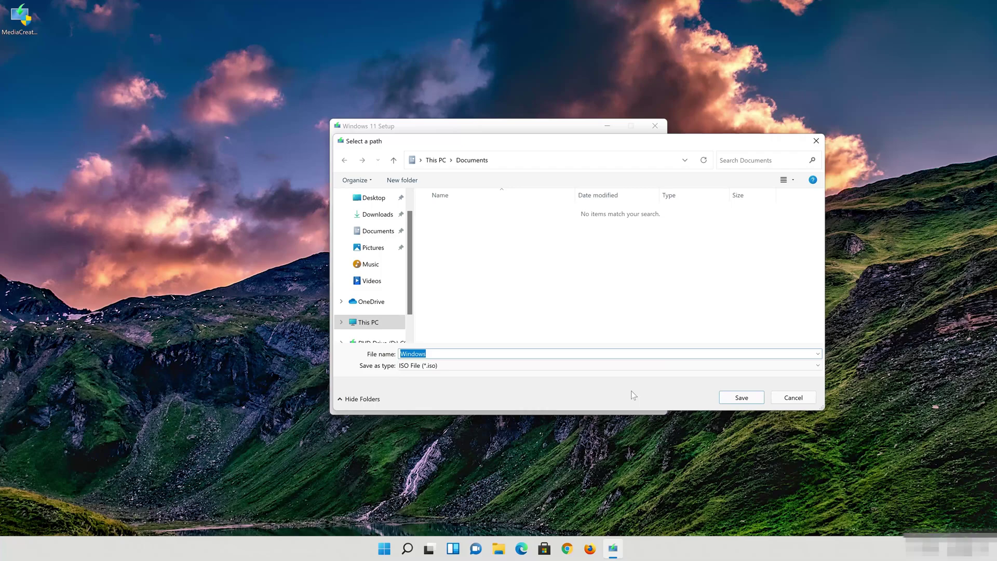
click(384, 199)
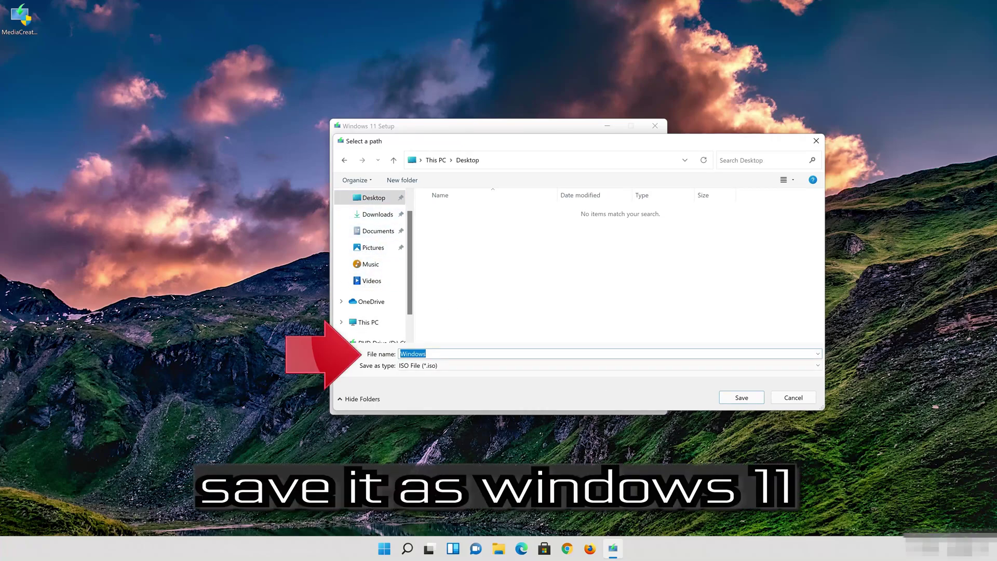
click(426, 353)
text(11)
click(751, 398)
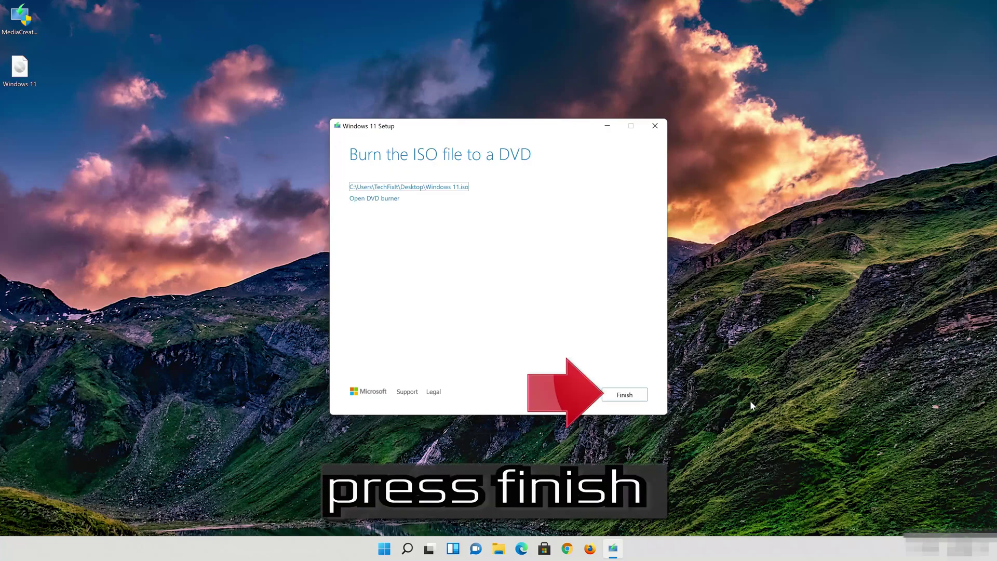
Once the 4.16 GB Windows 11 ISO is created, finish and close Media Creation Tool.
click(625, 395)
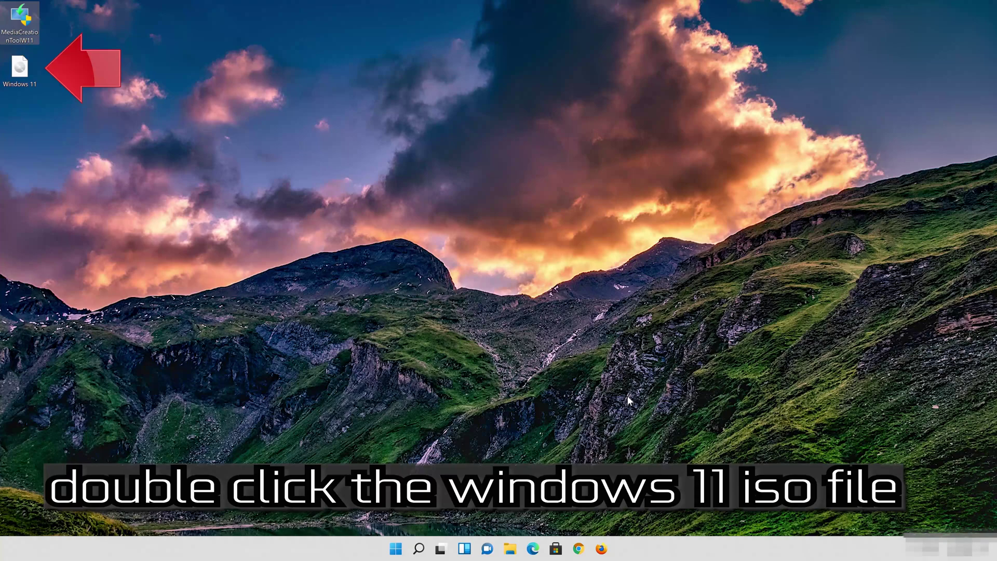
Mount the Windows 11 ISO as drive E:, run its setup with admin approval, and close Explorer.
double_click(21, 70)
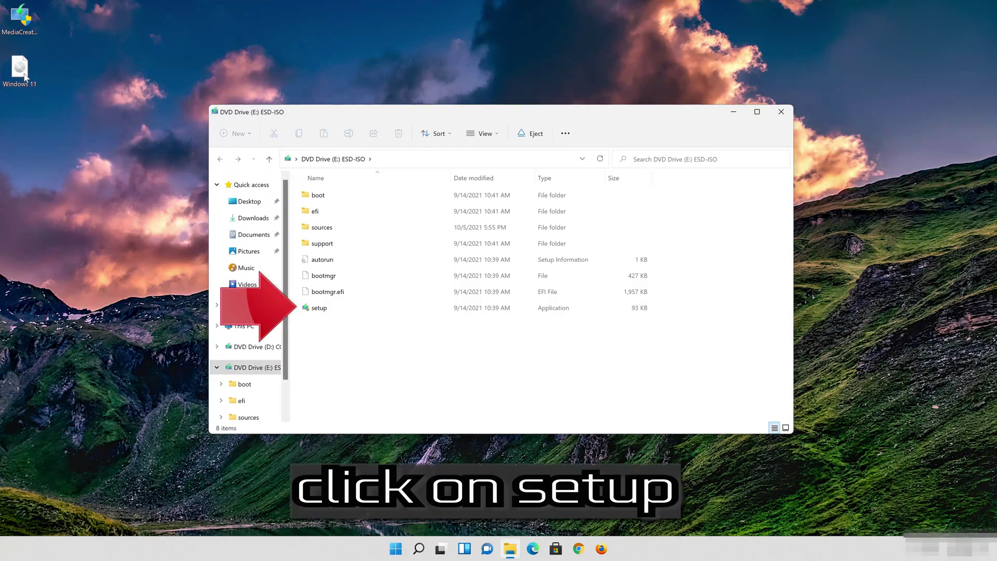
double_click(348, 306)
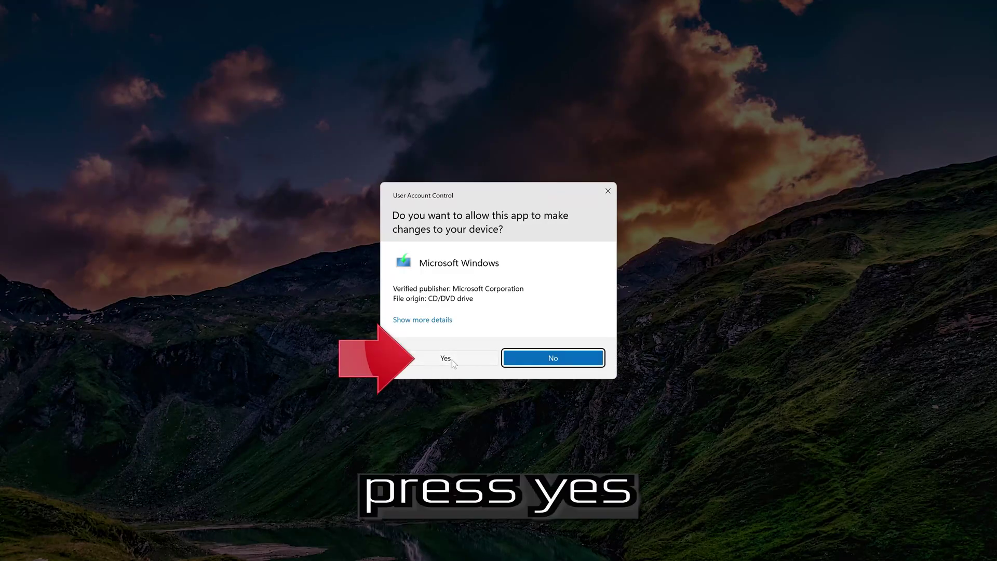
click(448, 358)
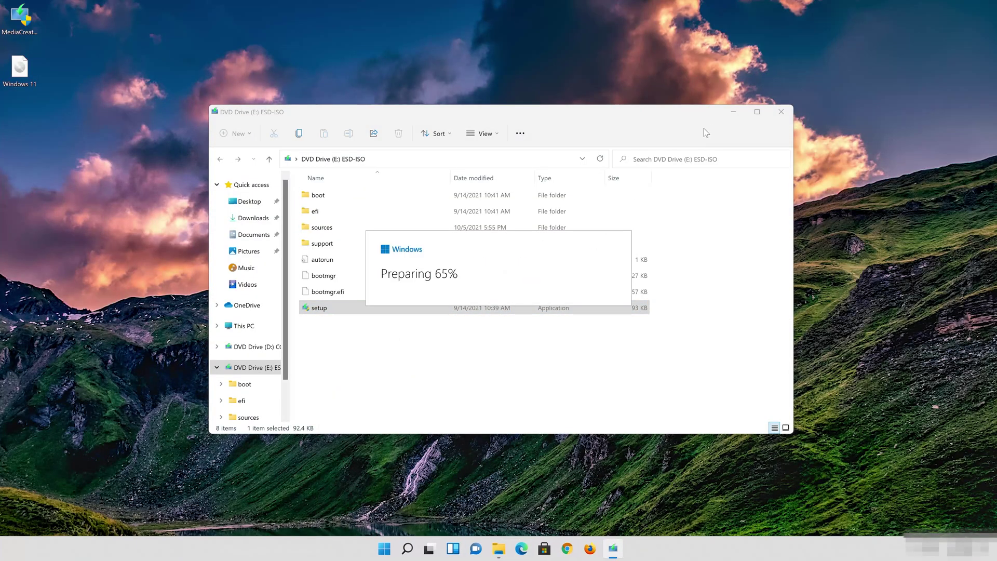
click(778, 115)
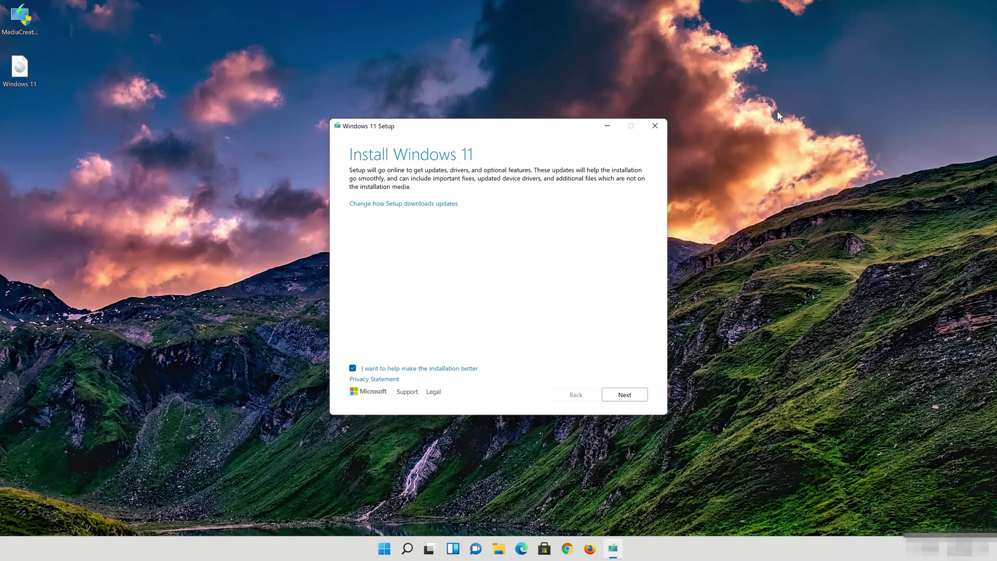
Accept the Windows 11 Pro license and confirm keeping personal files and apps.
click(633, 398)
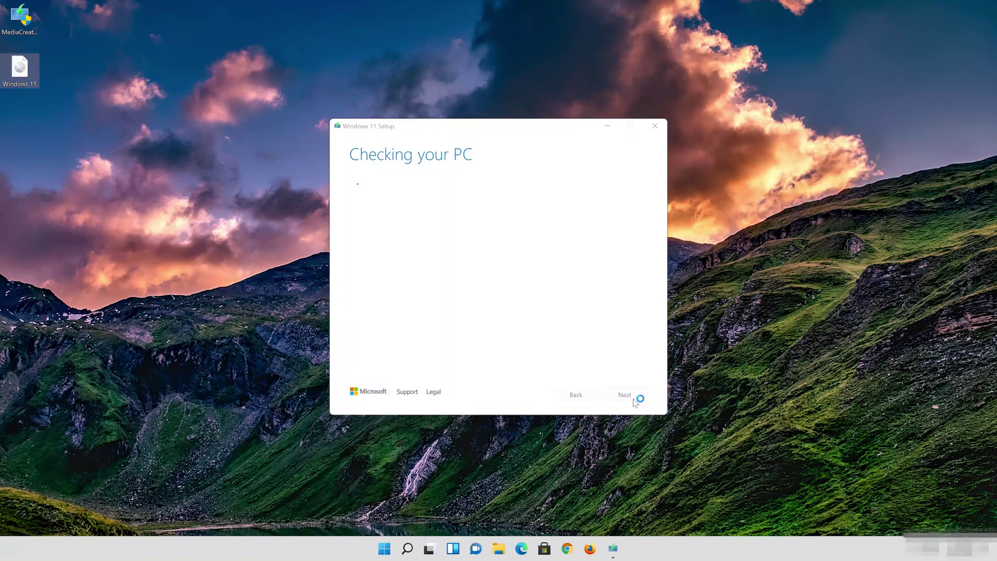
click(625, 398)
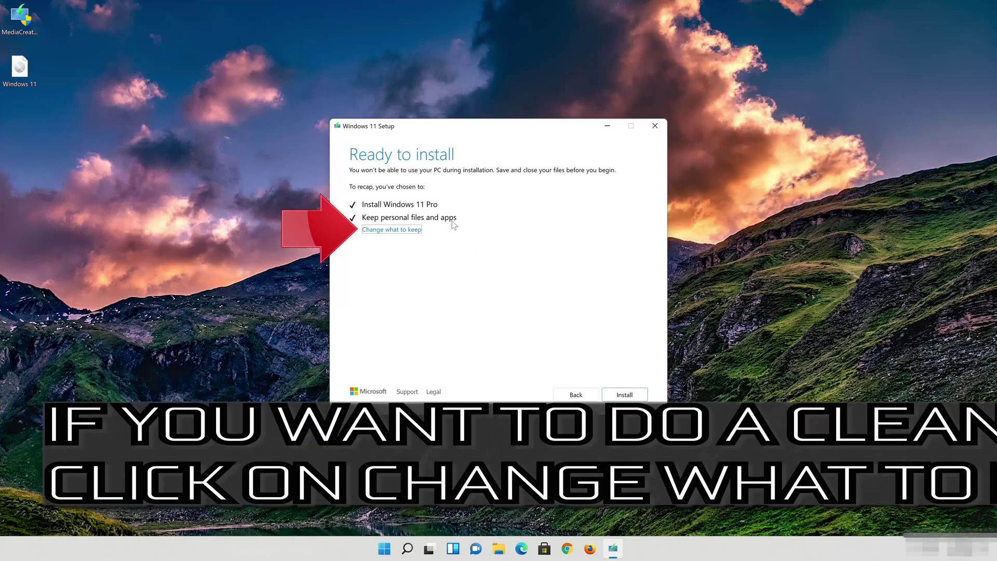
click(408, 230)
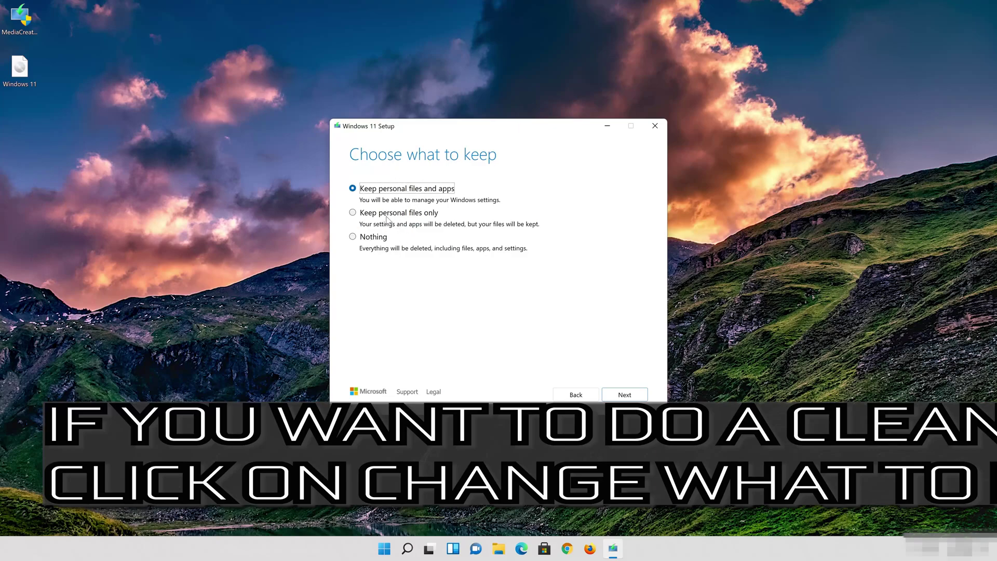
click(631, 396)
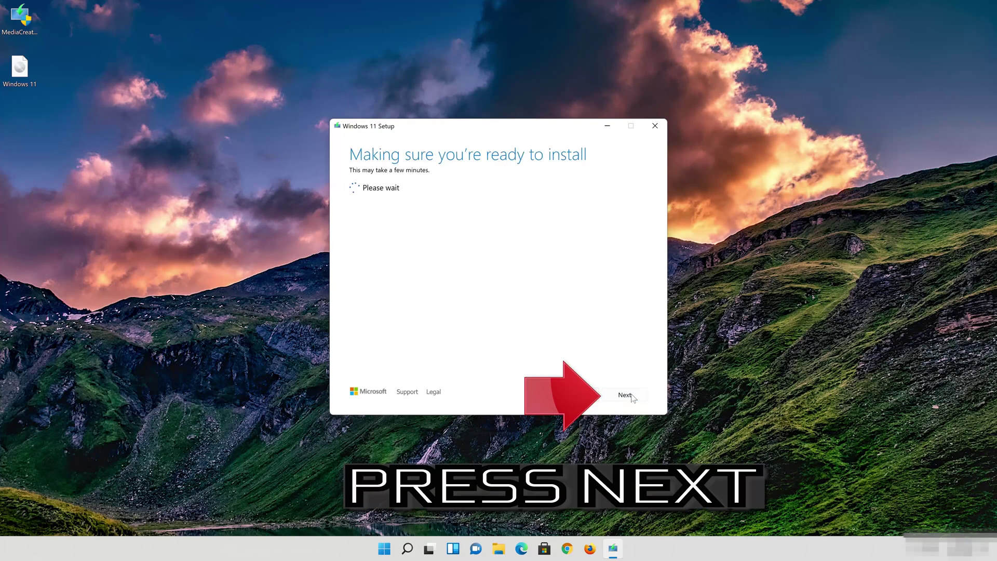